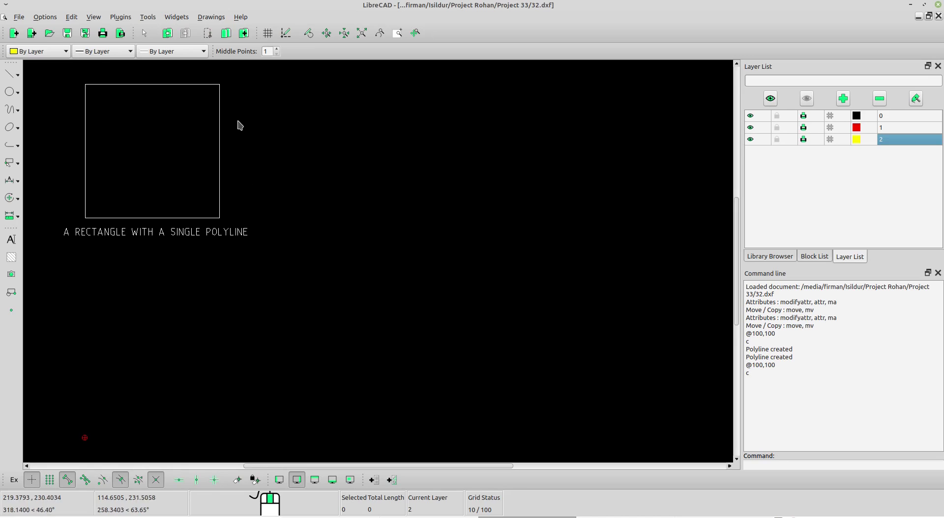
Select the labelled upper rectangle to check that it is a single polyline, and clear the selection.
{"action": "left_click", "coordinate": [219, 140]}
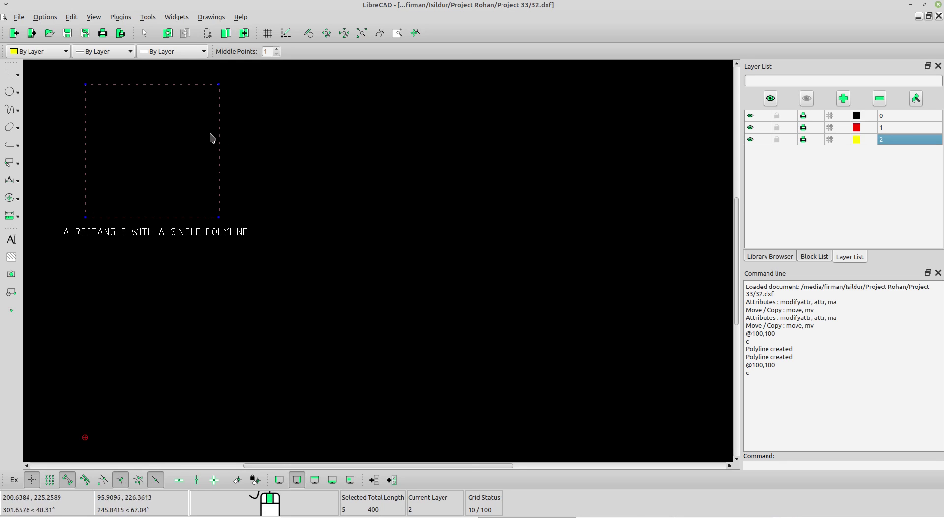
{"action": "left_click", "coordinate": [17, 162]}
{"action": "left_click", "coordinate": [58, 161]}
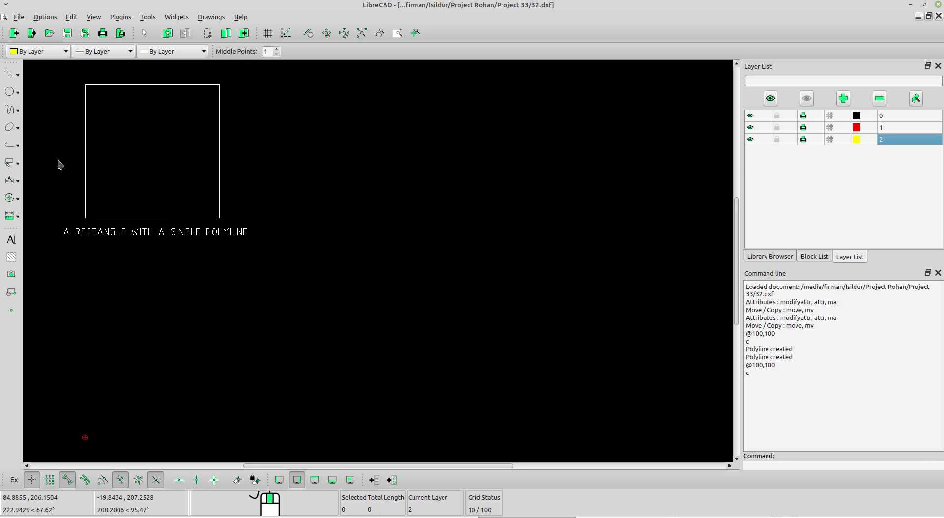
{"action": "left_click", "coordinate": [11, 75]}
{"action": "left_click", "coordinate": [48, 121]}
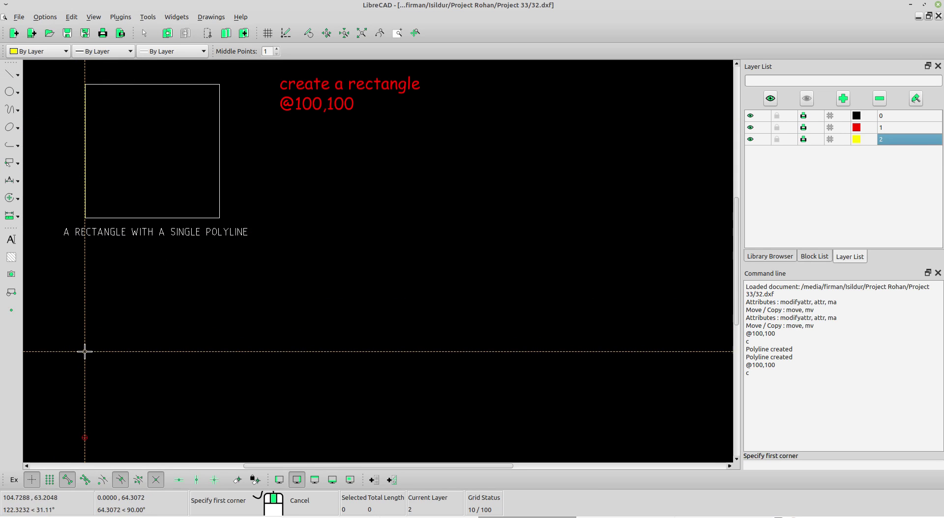
{"action": "left_click", "coordinate": [82, 397]}
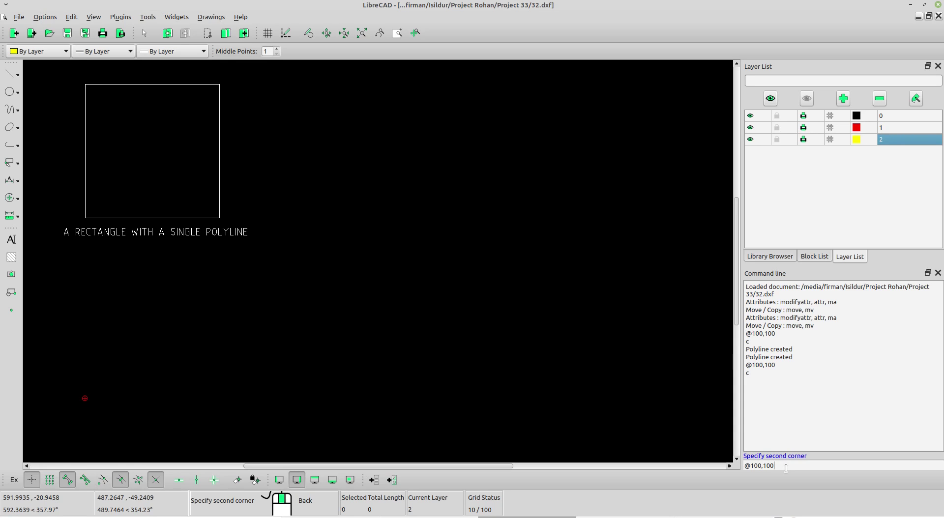
{"action": "key", "text": "Return"}
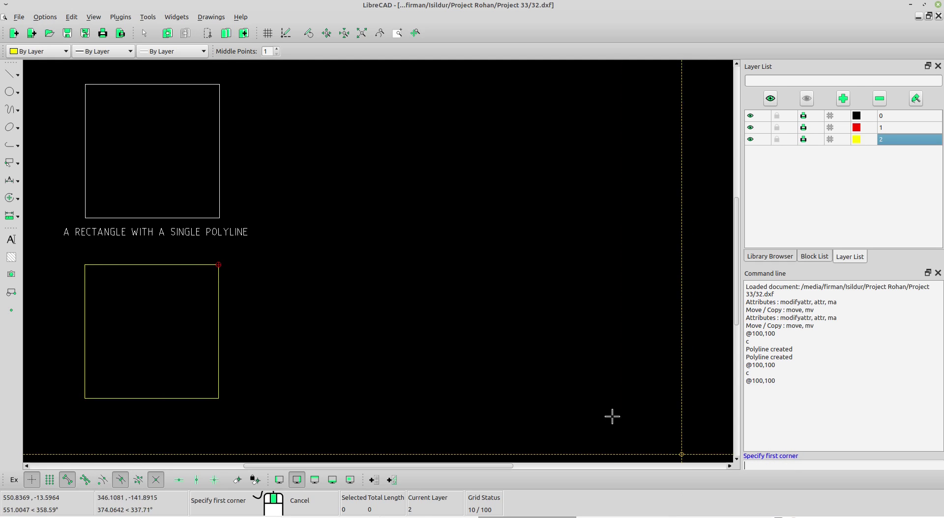
{"action": "key", "text": "Escape"}
Select the new lower rectangle from one edge to check that it is one object, and deselect everything.
{"action": "left_click_drag", "start_coordinate": [243, 325], "coordinate": [217, 317]}
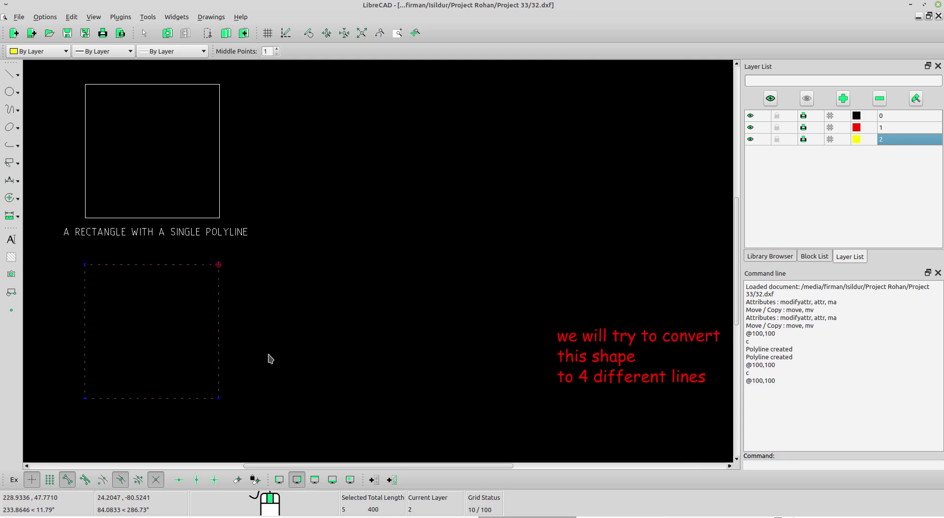
{"action": "right_click", "coordinate": [309, 301]}
{"action": "left_click", "coordinate": [329, 318]}
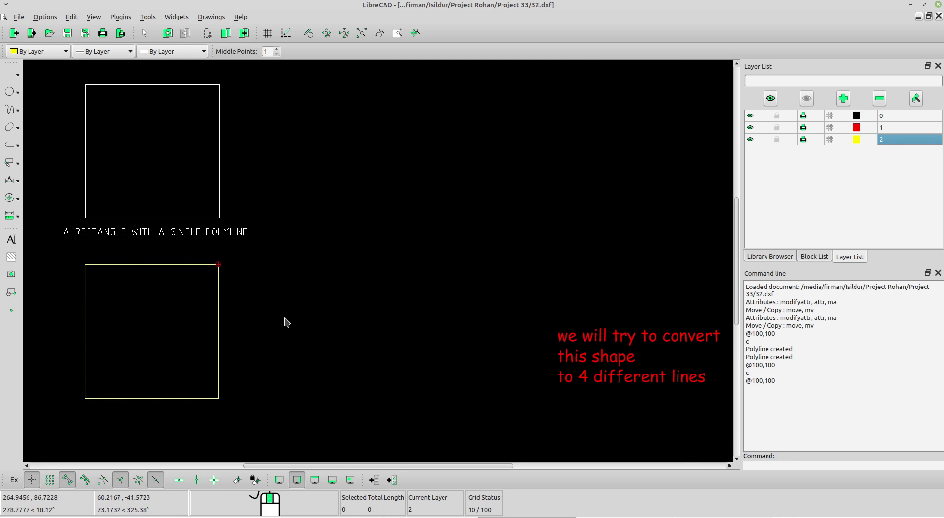
{"action": "left_click_drag", "start_coordinate": [231, 339], "coordinate": [209, 328]}
{"action": "right_click", "coordinate": [270, 301]}
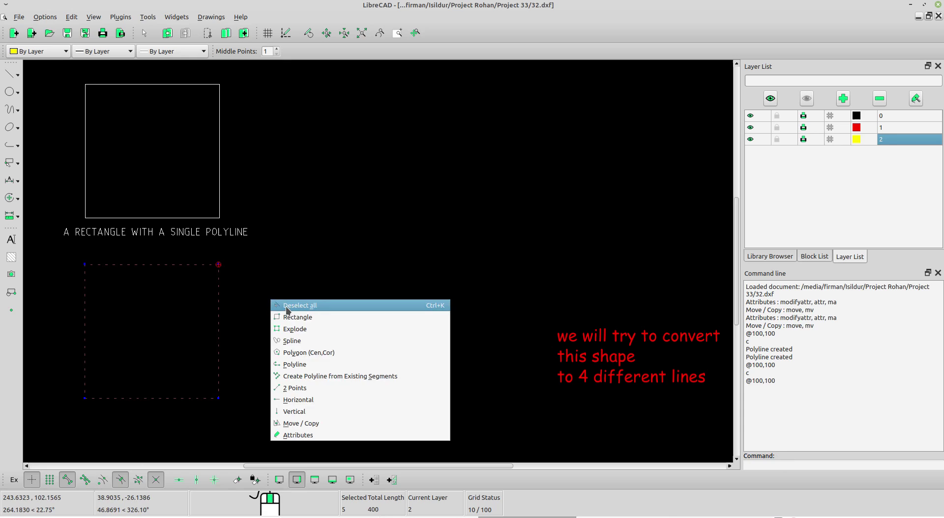
{"action": "left_click", "coordinate": [292, 308]}
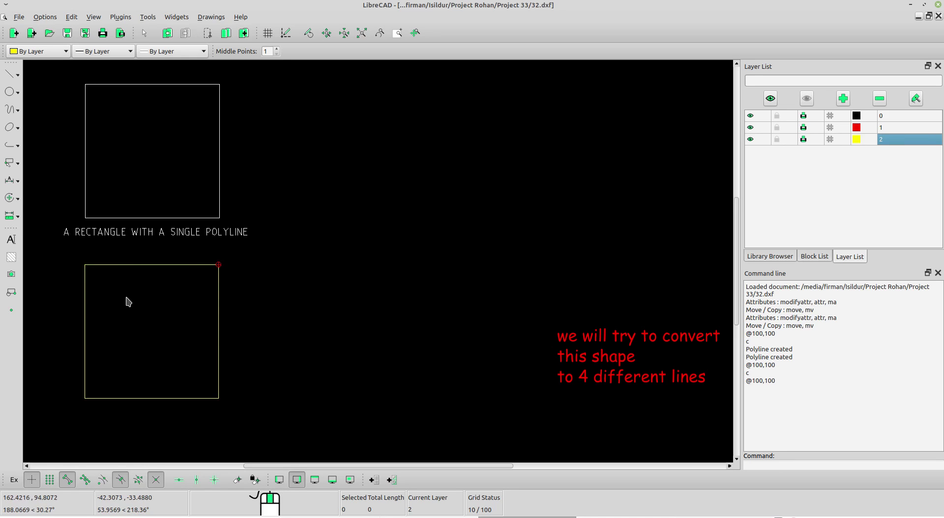
Explode the lower rectangle into separate lines.
{"action": "middle_click_drag", "start_coordinate": [141, 295], "coordinate": [234, 285]}
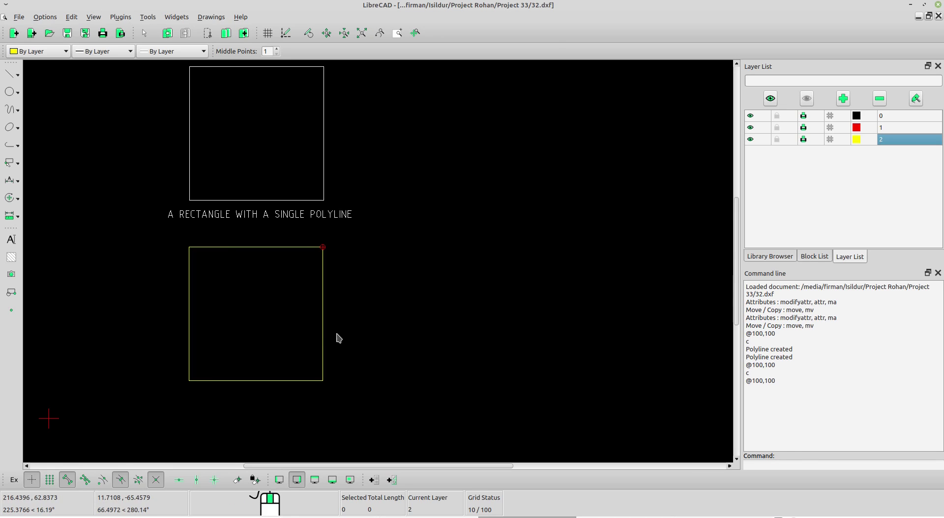
{"action": "left_click_drag", "start_coordinate": [339, 335], "coordinate": [286, 302]}
{"action": "middle_click_drag", "start_coordinate": [286, 302], "coordinate": [367, 302]}
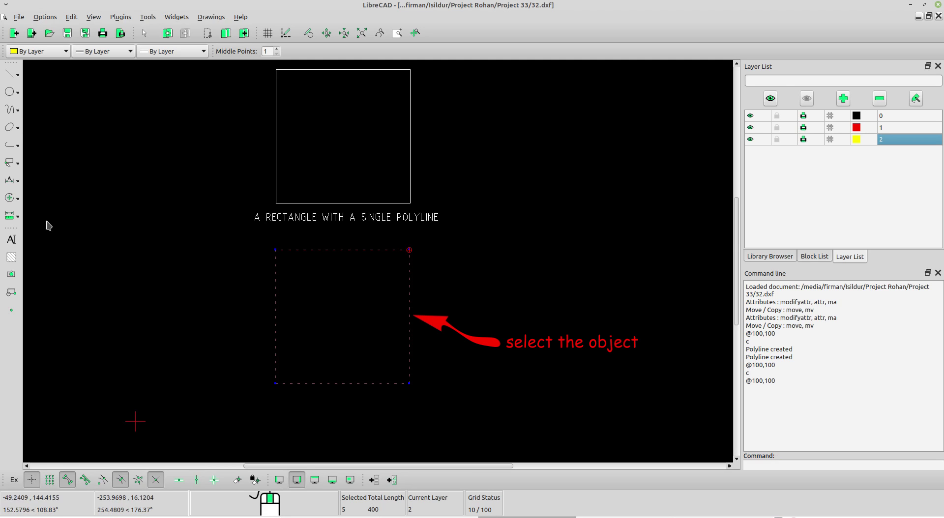
{"action": "left_click", "coordinate": [13, 198]}
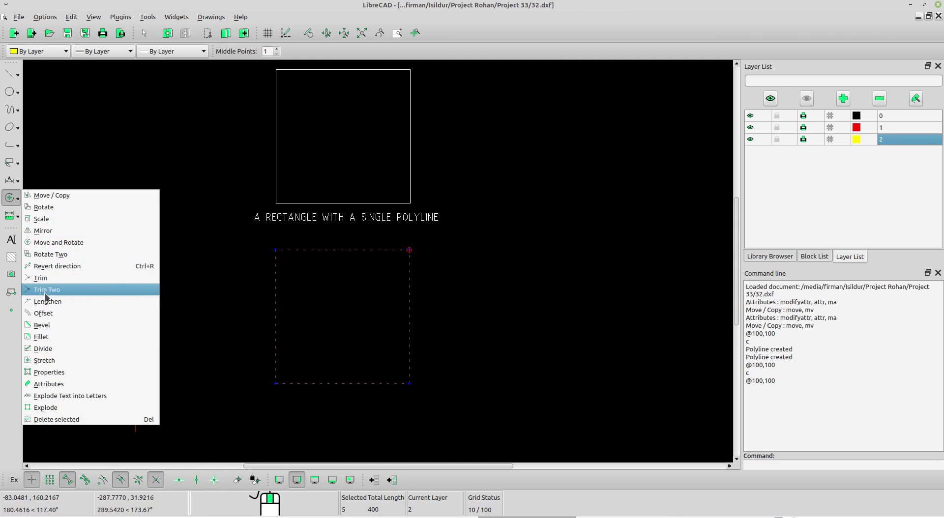
{"action": "left_click", "coordinate": [66, 409]}
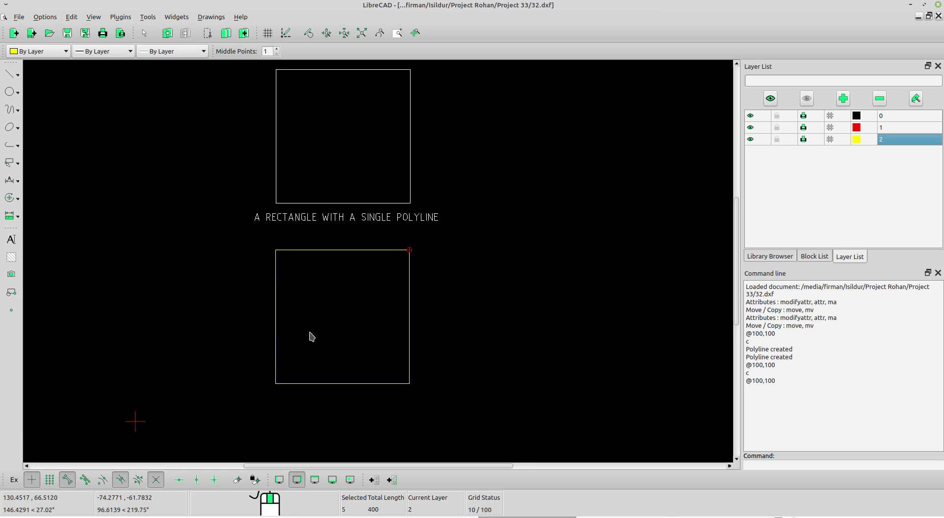
Check the exploded rectangle by selecting its left, top and right edges individually, and clear the selection.
{"action": "left_click", "coordinate": [275, 331]}
{"action": "right_click", "coordinate": [266, 331]}
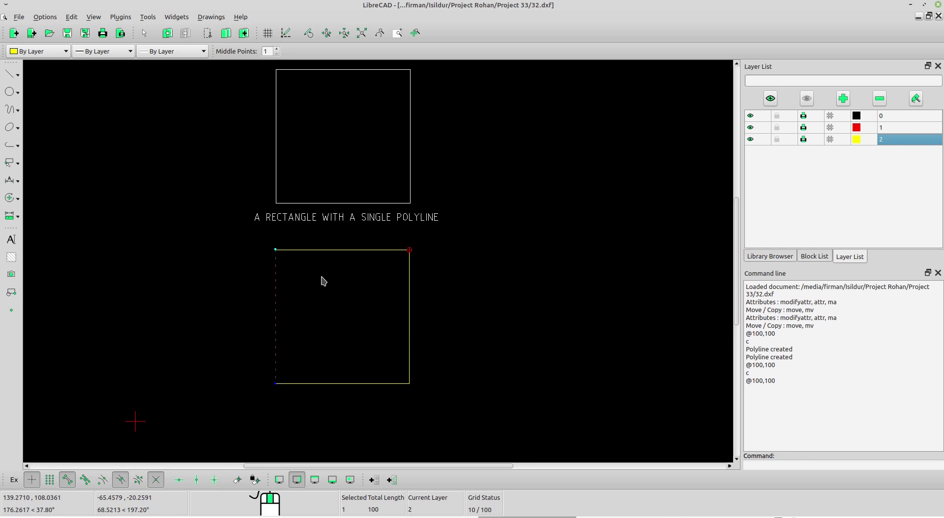
{"action": "left_click", "coordinate": [10, 163]}
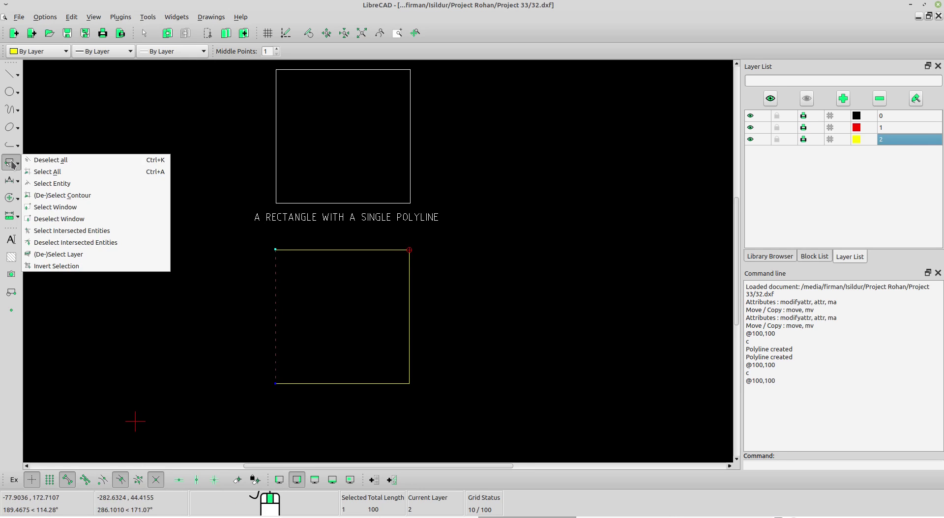
{"action": "left_click", "coordinate": [39, 165]}
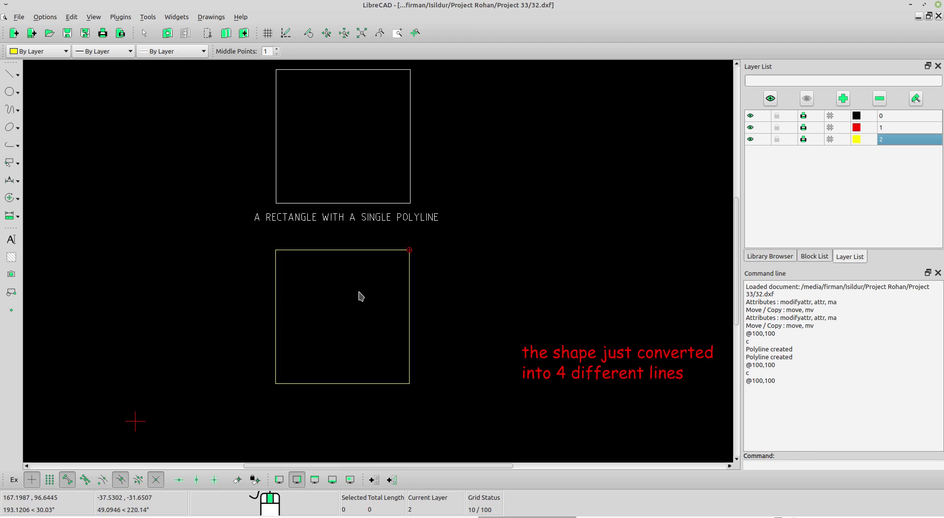
{"action": "left_click", "coordinate": [357, 251]}
{"action": "left_click", "coordinate": [358, 252]}
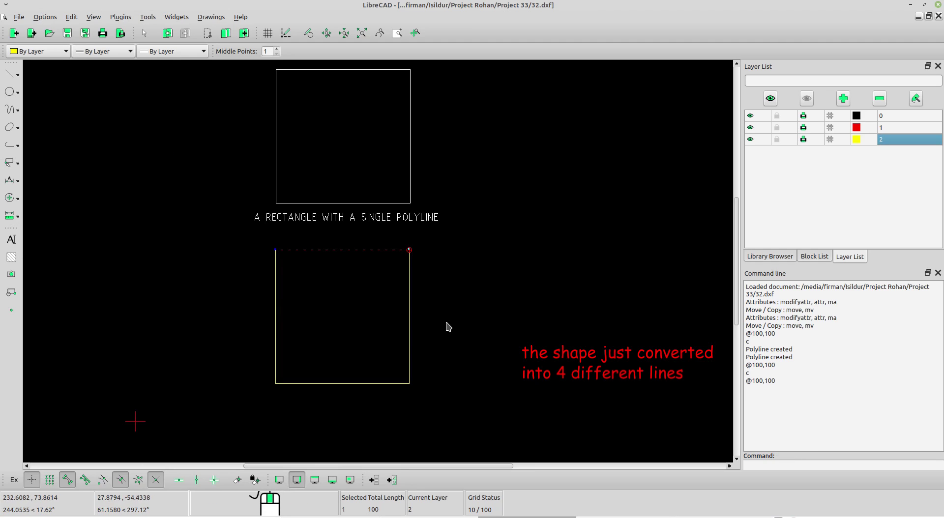
{"action": "left_click", "coordinate": [404, 312]}
{"action": "right_click", "coordinate": [372, 309]}
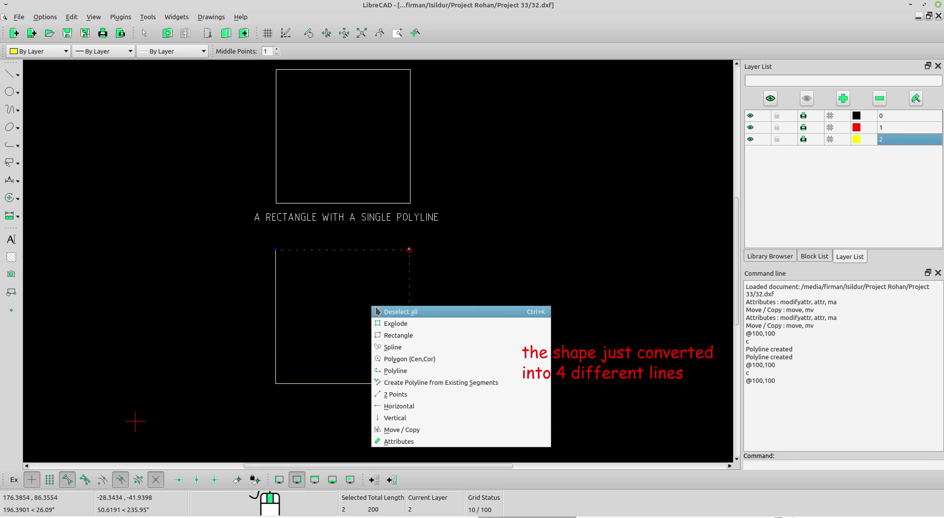
{"action": "left_click", "coordinate": [389, 312]}
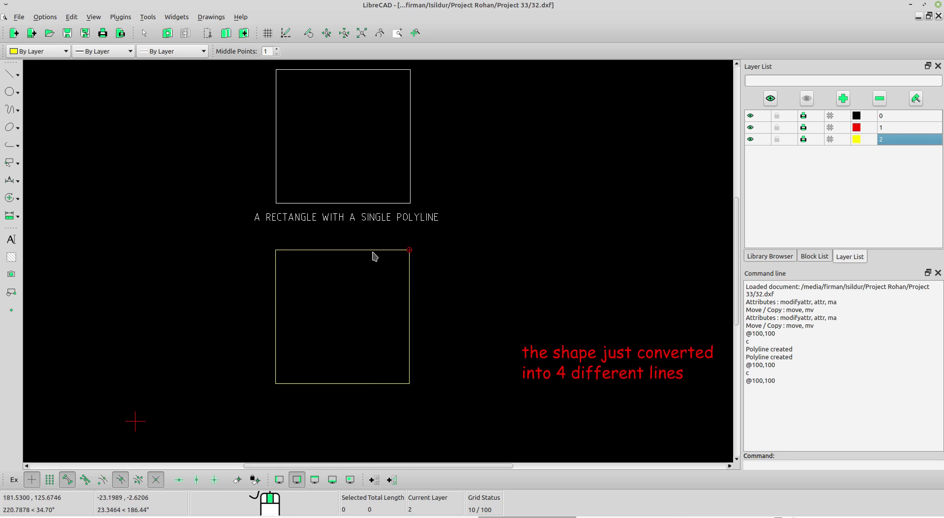
Draw a closed irregular polyline with seven points to the right of the labelled rectangle, about 370 units in total length.
{"action": "mouse_move", "coordinate": [418, 301]}
{"action": "middle_mouse_down"}
{"action": "mouse_move", "coordinate": [273, 298]}
{"action": "mouse_move", "coordinate": [236, 312]}
{"action": "middle_mouse_up"}
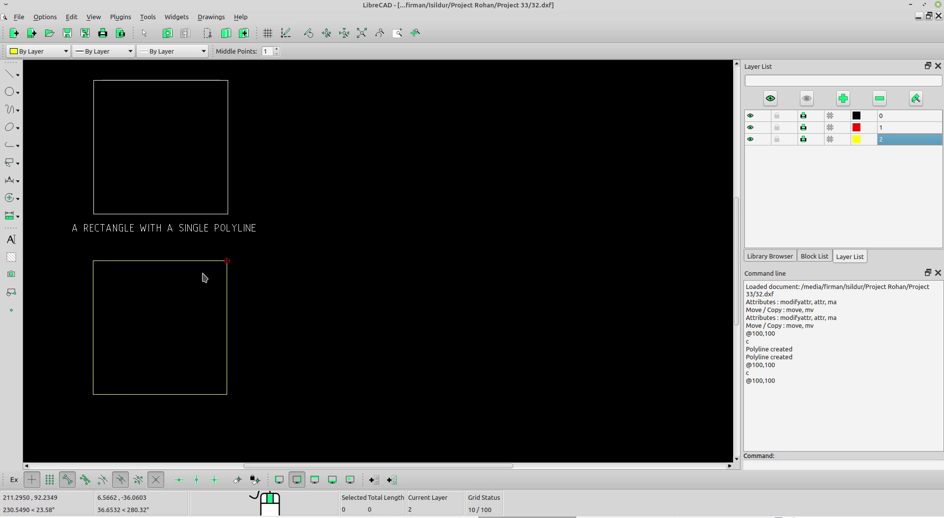
{"action": "left_click", "coordinate": [15, 148]}
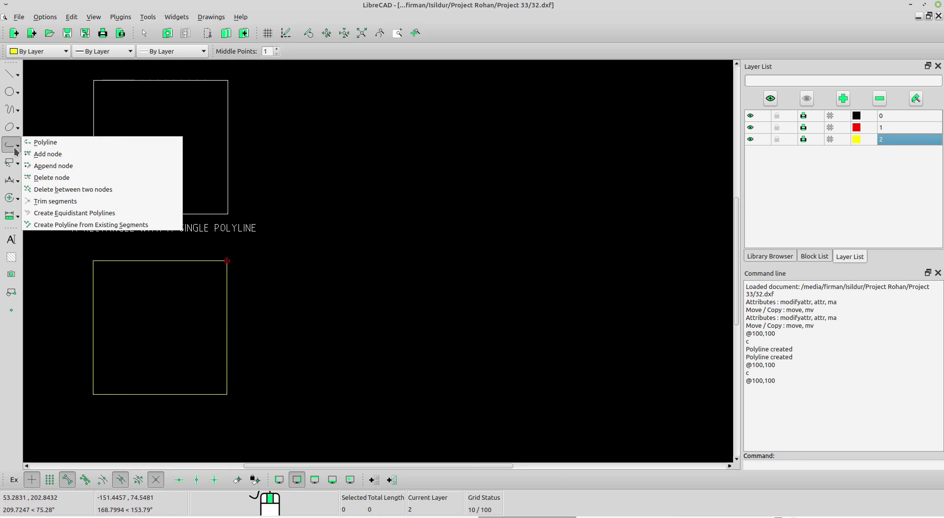
{"action": "left_click", "coordinate": [44, 142]}
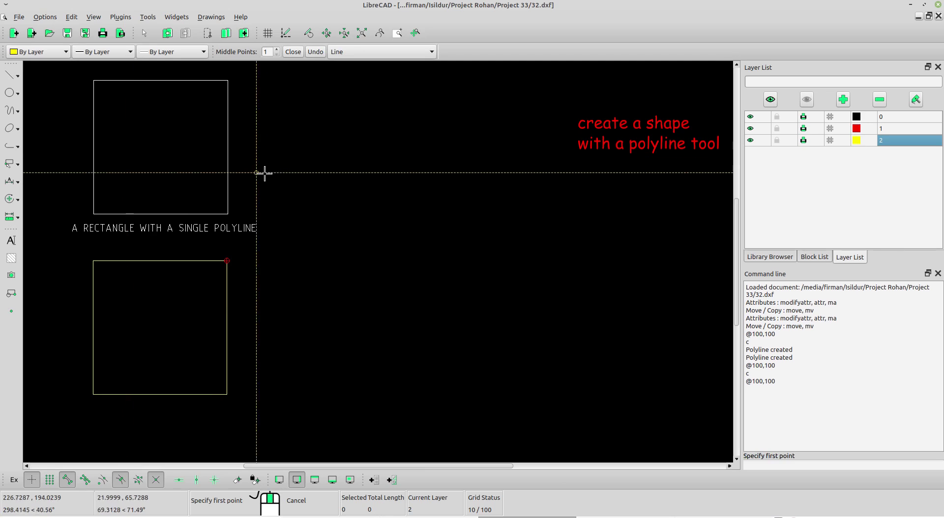
{"action": "left_click", "coordinate": [374, 209]}
{"action": "left_click", "coordinate": [347, 153]}
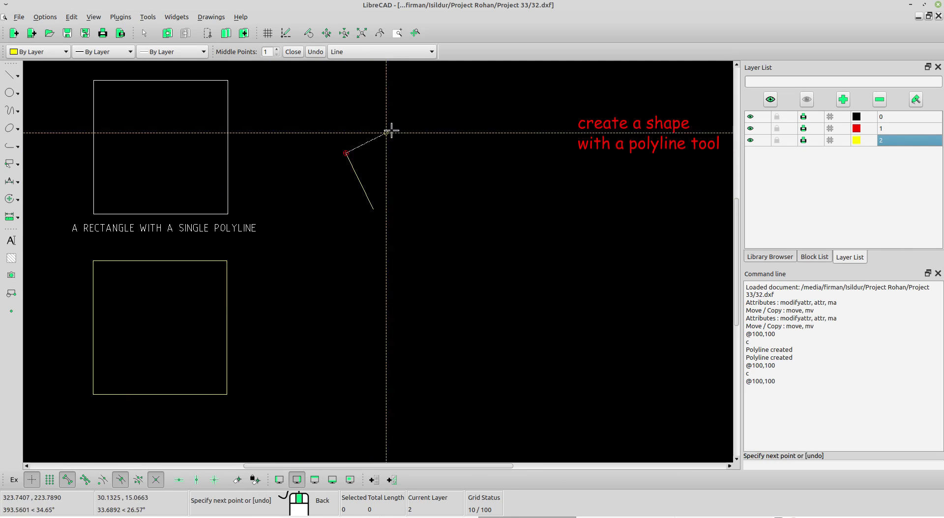
{"action": "left_click", "coordinate": [410, 115]}
{"action": "left_click", "coordinate": [517, 110]}
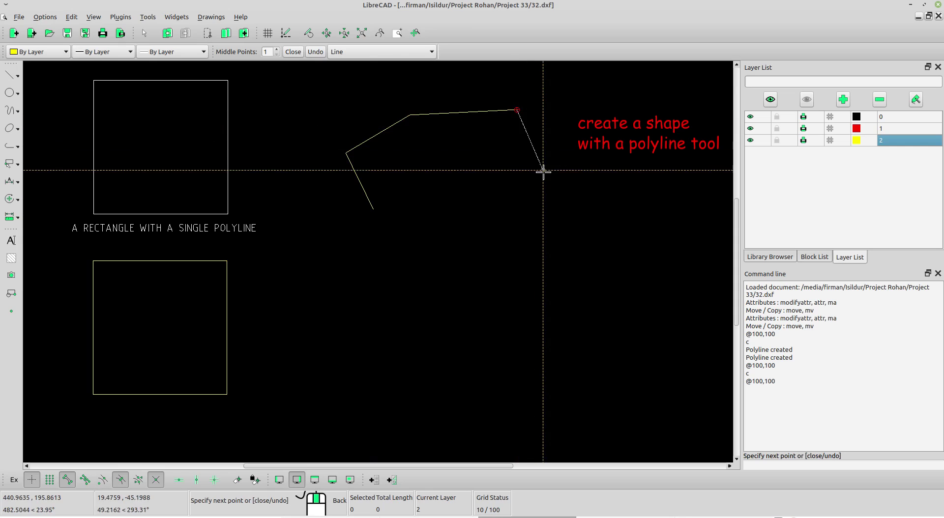
{"action": "left_click", "coordinate": [545, 174]}
{"action": "left_click", "coordinate": [513, 199]}
{"action": "left_click", "coordinate": [439, 205]}
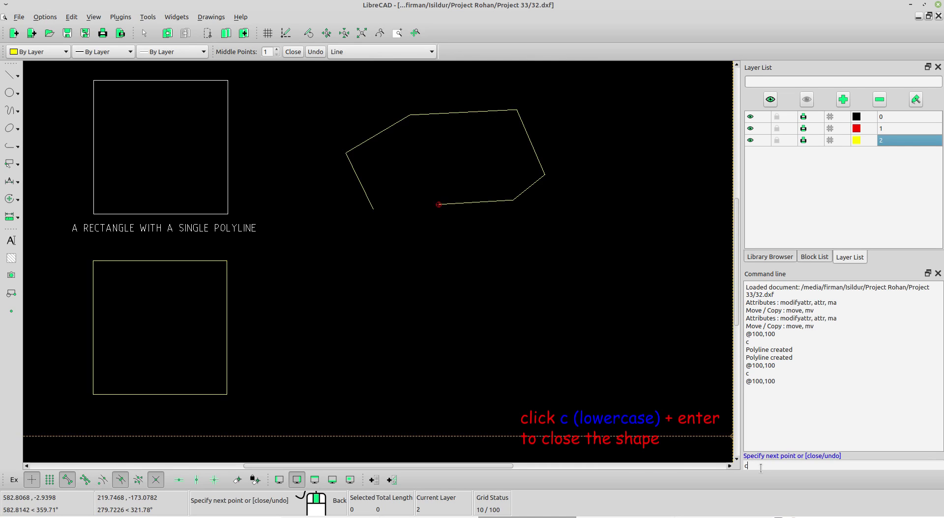
{"action": "left_click", "coordinate": [761, 467]}
{"action": "type", "text": "c"}
{"action": "key", "text": "Return"}
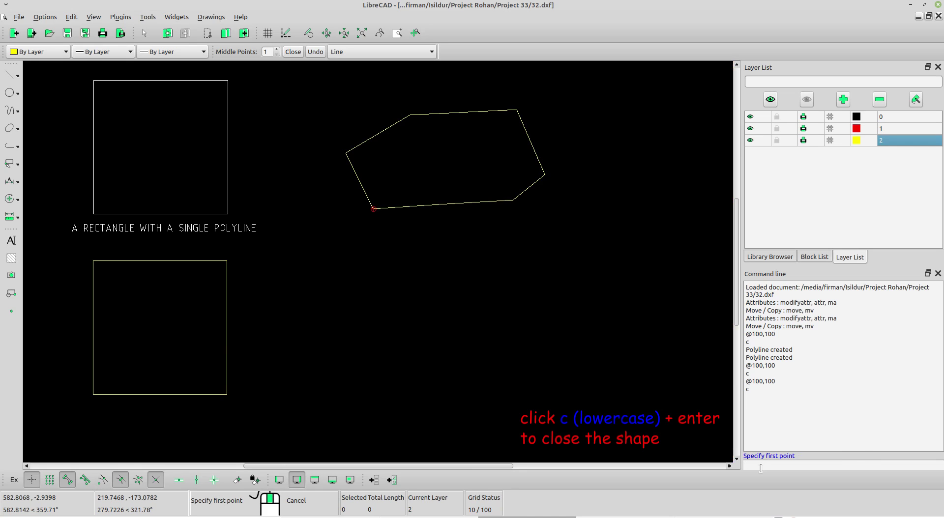
{"action": "right_click", "coordinate": [761, 468]}
{"action": "left_click", "coordinate": [468, 257]}
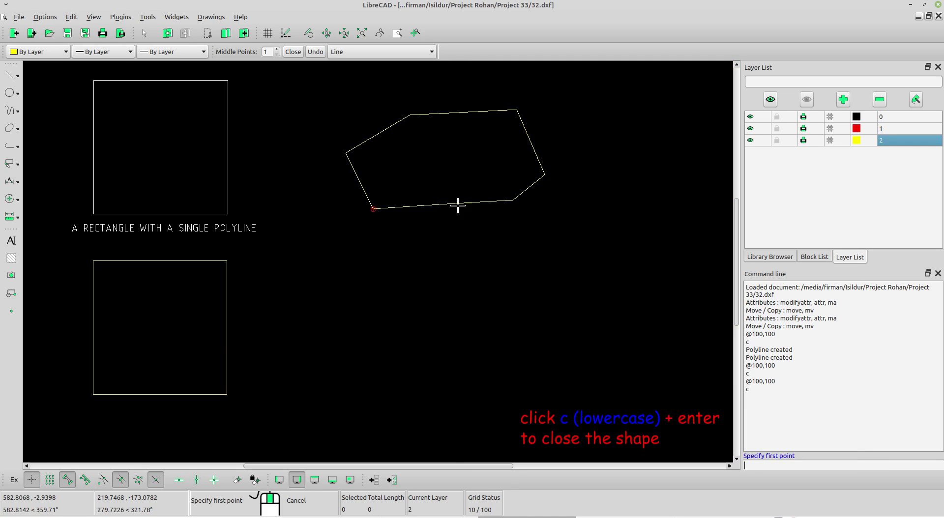
{"action": "right_click", "coordinate": [470, 229]}
Select the irregular polyline from different edges to check that it is one object, and deselect everything.
{"action": "left_click_drag", "start_coordinate": [471, 232], "coordinate": [443, 187]}
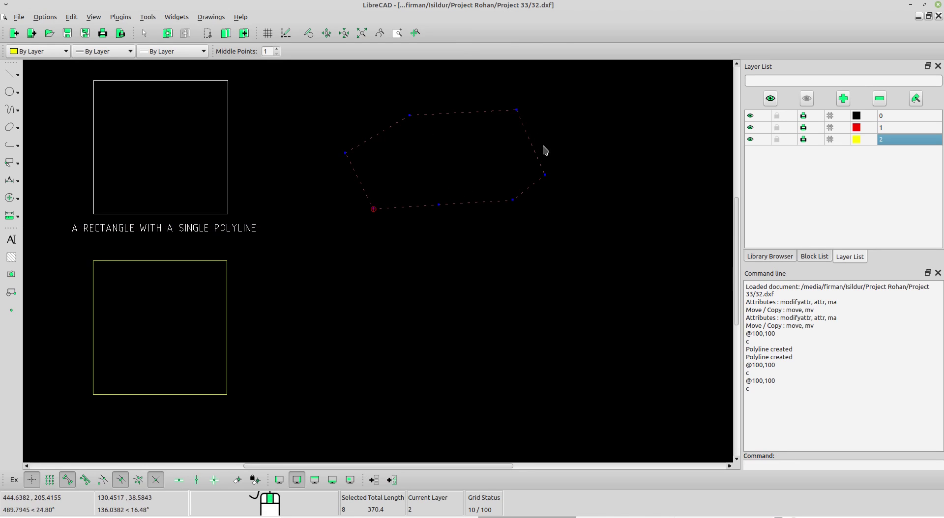
{"action": "right_click", "coordinate": [478, 211]}
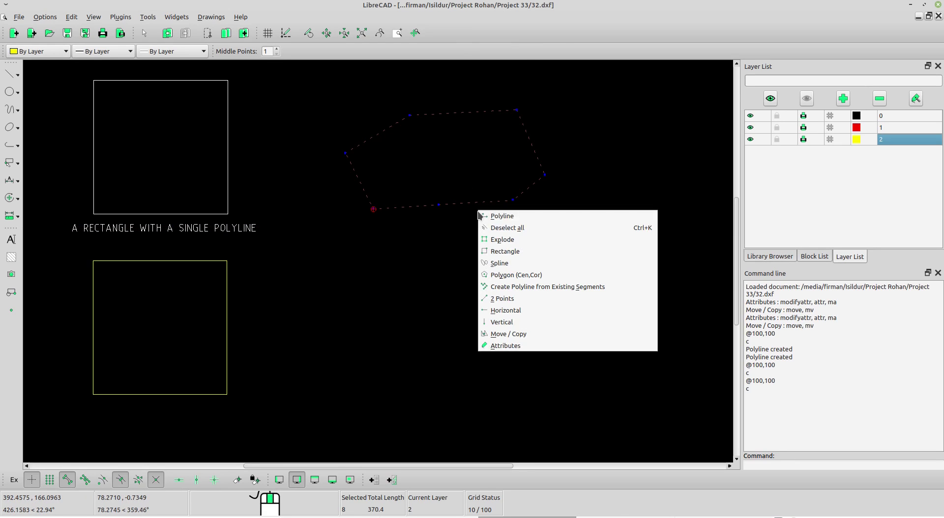
{"action": "left_click", "coordinate": [494, 228]}
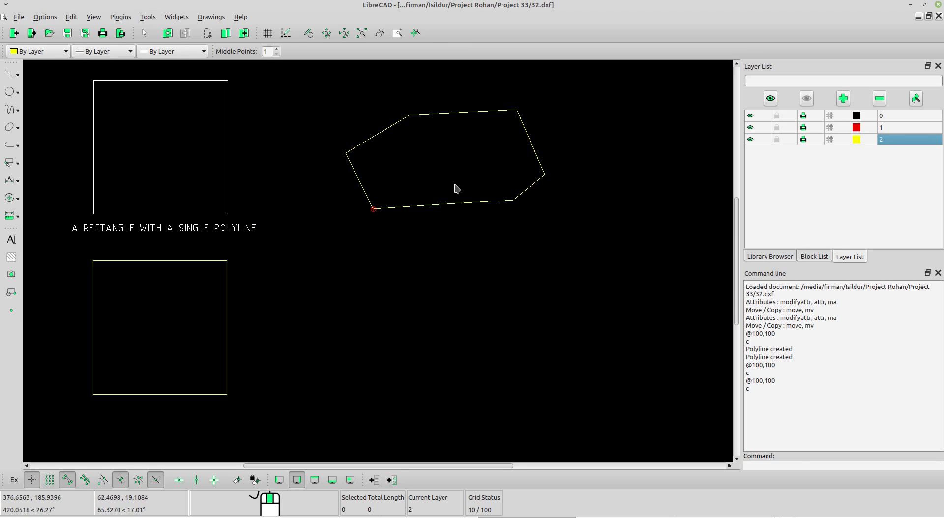
{"action": "left_click", "coordinate": [449, 203]}
{"action": "right_click", "coordinate": [447, 162]}
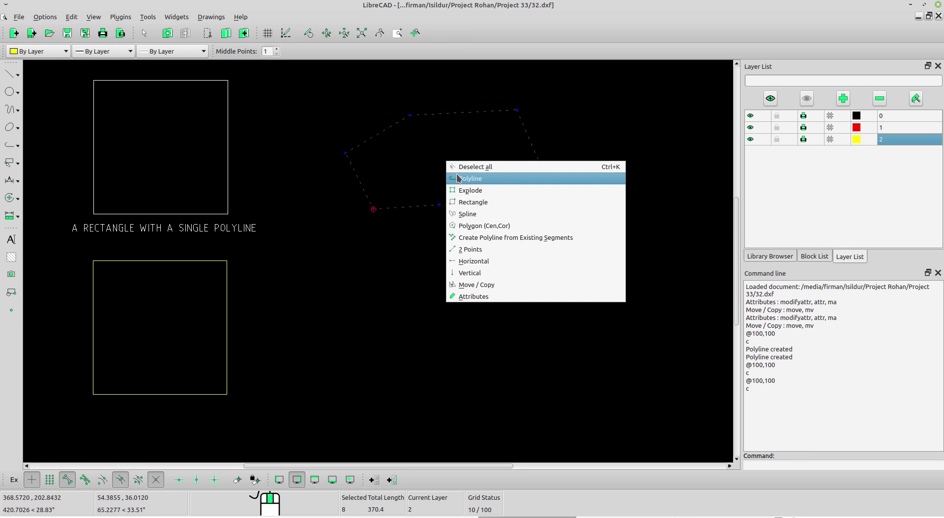
{"action": "left_click", "coordinate": [463, 167]}
{"action": "left_click_drag", "start_coordinate": [471, 137], "coordinate": [454, 97]}
{"action": "right_click", "coordinate": [453, 97]}
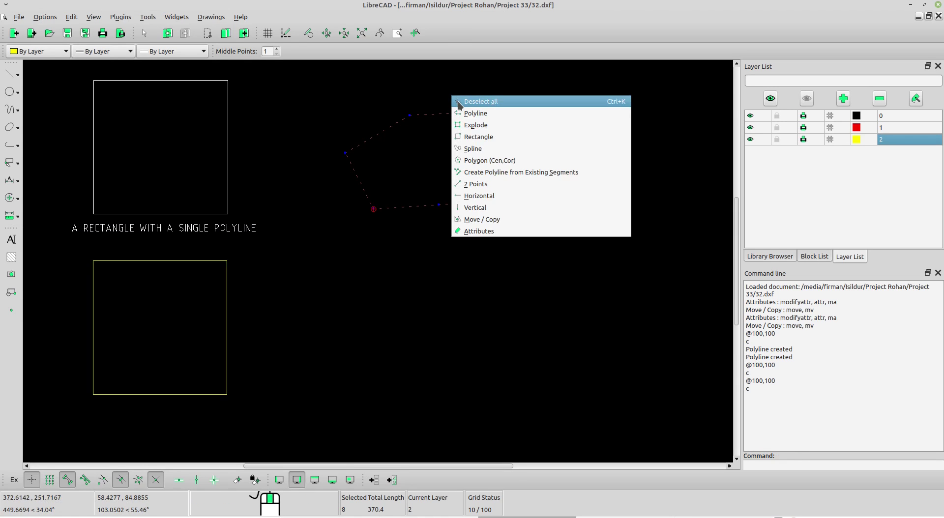
{"action": "left_click", "coordinate": [460, 101]}
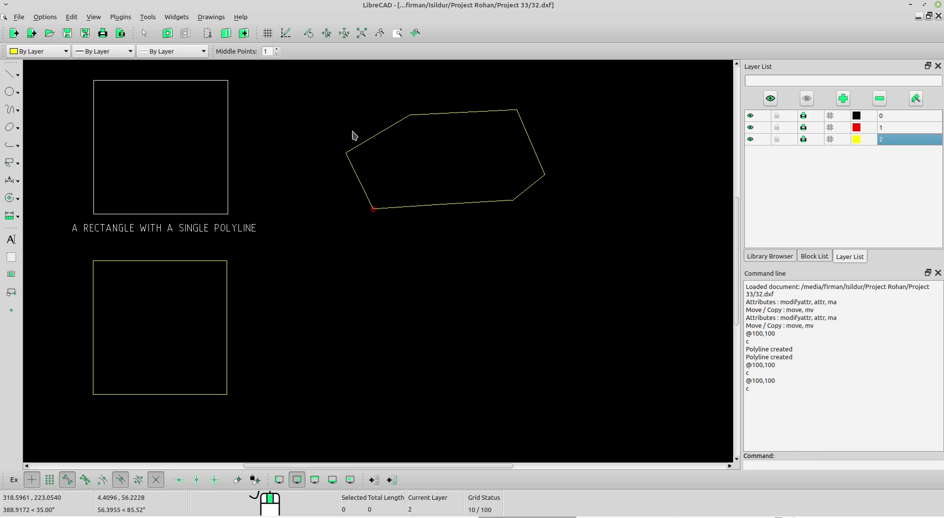
Explode the irregular closed polyline into separate lines.
{"action": "left_click_drag", "start_coordinate": [460, 234], "coordinate": [427, 192]}
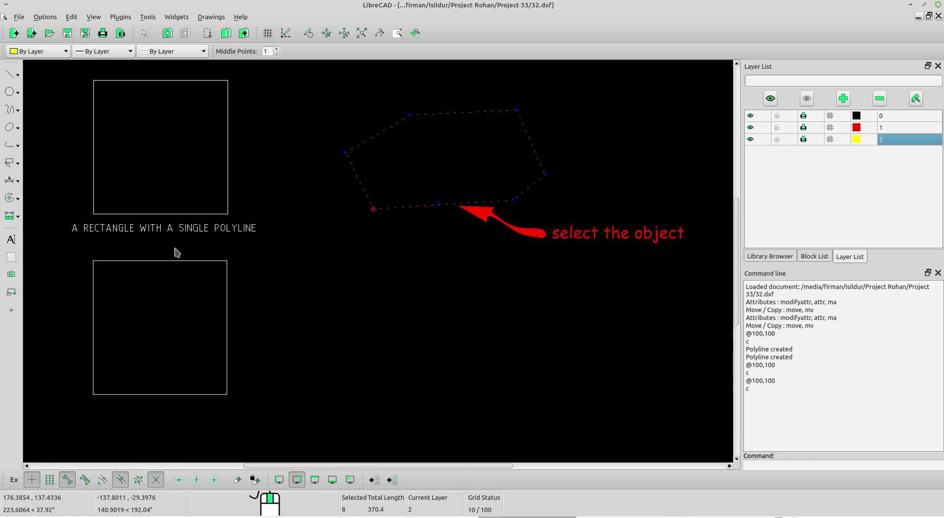
{"action": "left_click", "coordinate": [16, 202]}
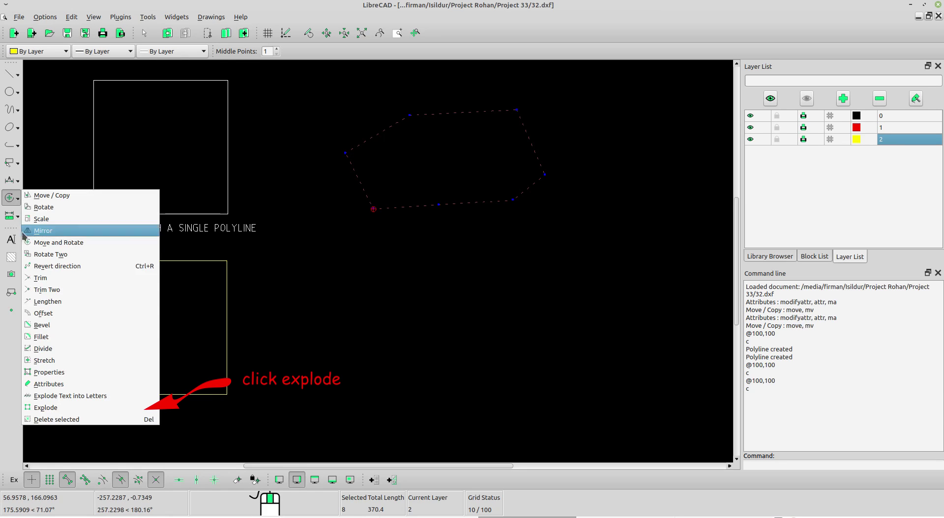
{"action": "left_click", "coordinate": [45, 408]}
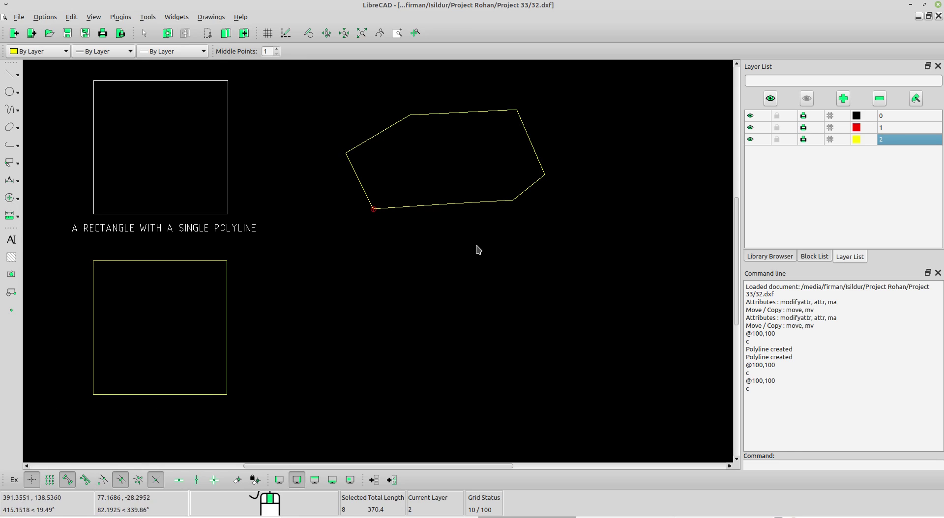
Check the exploded irregular shape by selecting its bottom, top and upper-left segments one at a time, clearing the selection after each.
{"action": "left_click", "coordinate": [446, 203]}
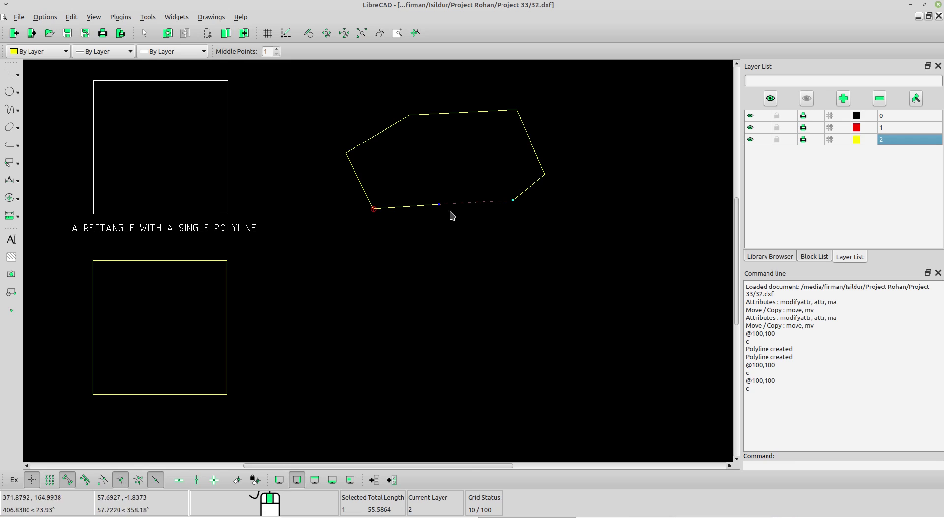
{"action": "right_click", "coordinate": [489, 243]}
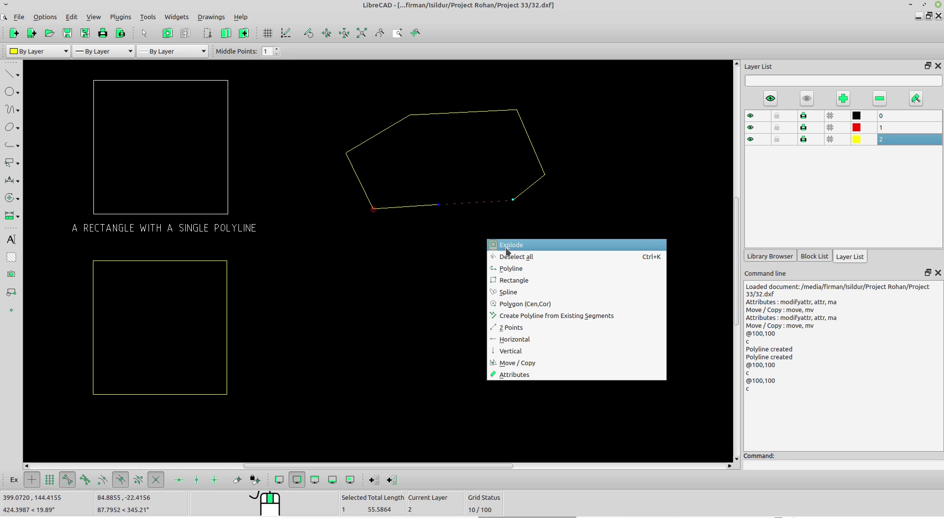
{"action": "left_click", "coordinate": [509, 257]}
{"action": "left_click", "coordinate": [444, 109]}
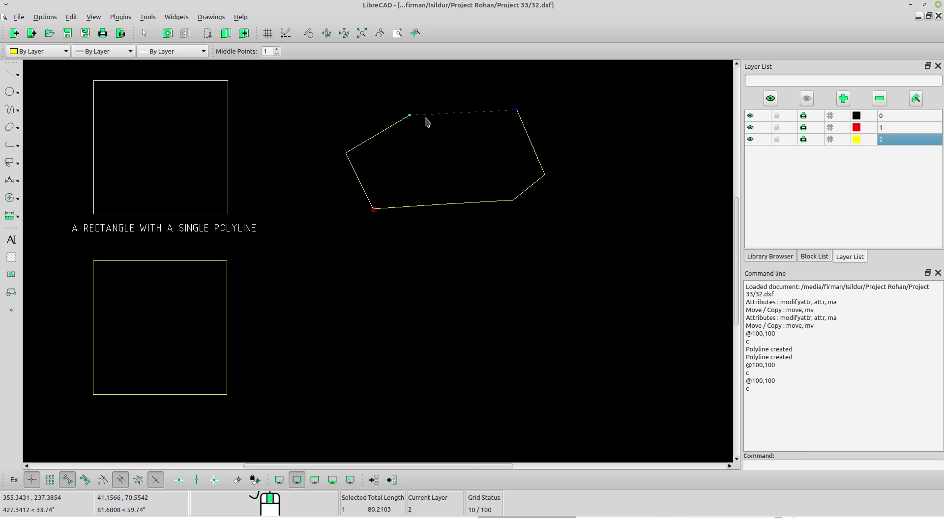
{"action": "right_click", "coordinate": [414, 140]}
{"action": "left_click", "coordinate": [444, 144]}
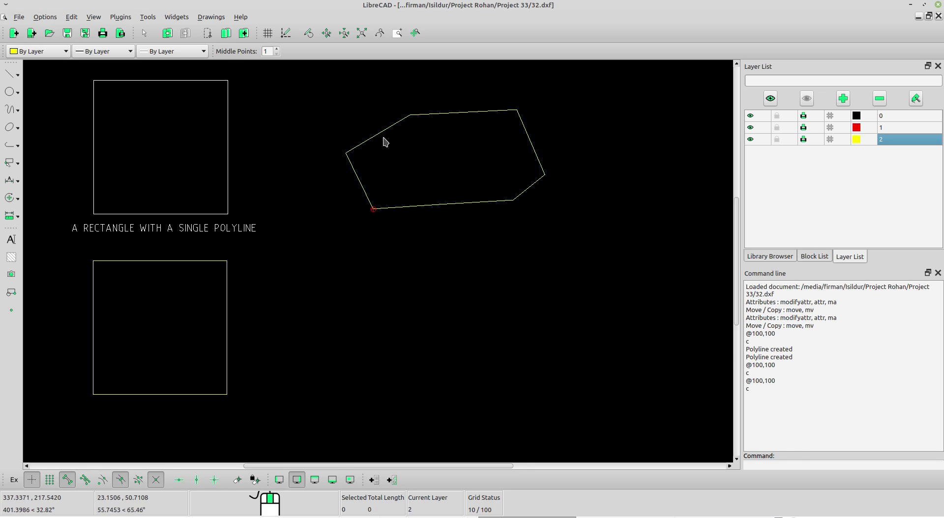
{"action": "left_click", "coordinate": [371, 137]}
{"action": "right_click", "coordinate": [356, 129]}
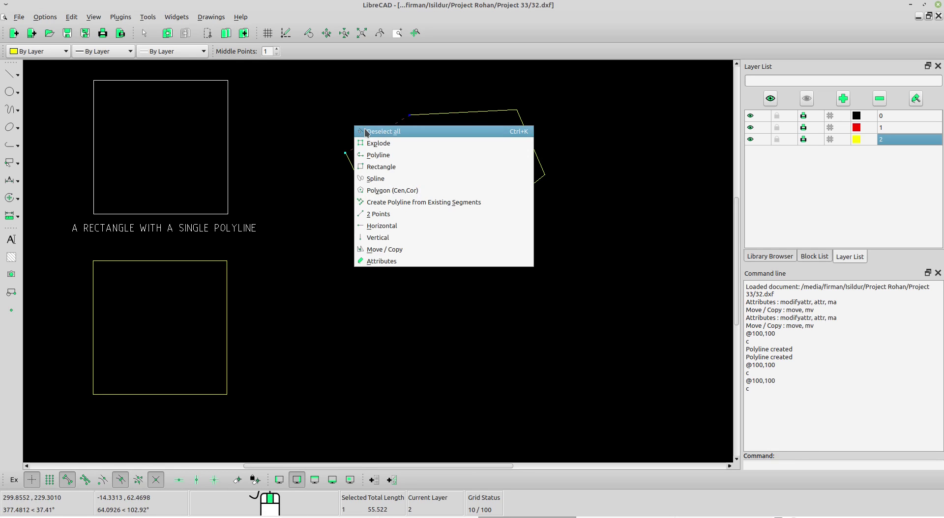
{"action": "left_click", "coordinate": [367, 132]}
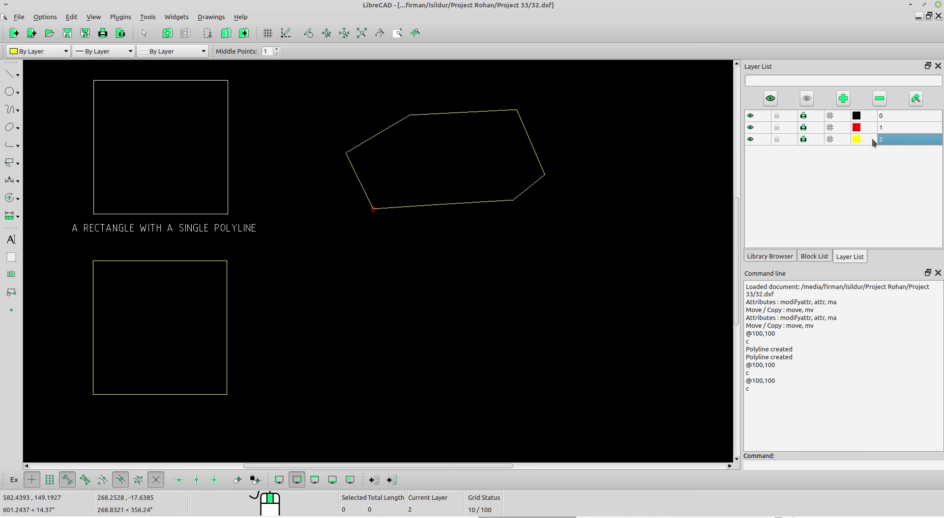
{"action": "left_click", "coordinate": [884, 128]}
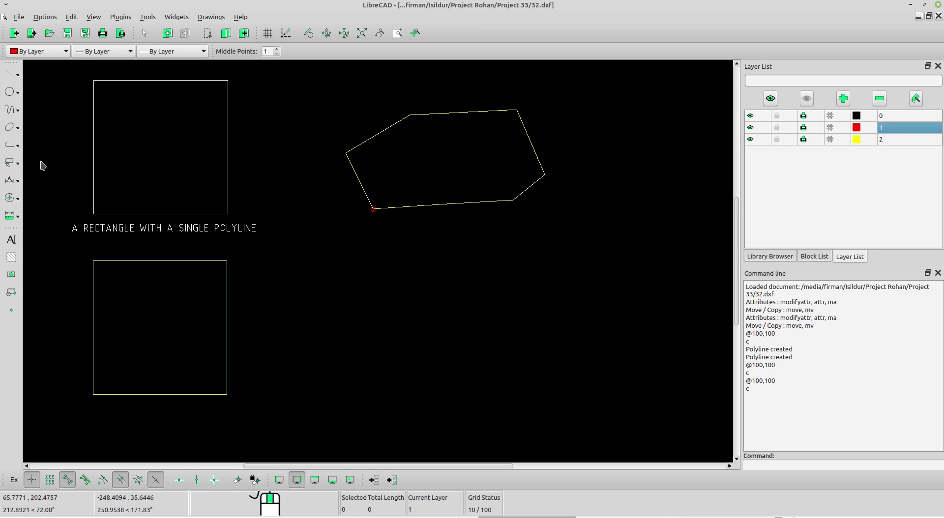
{"action": "scroll", "coordinate": [356, 322], "scroll_direction": "down", "scroll_amount": 3}
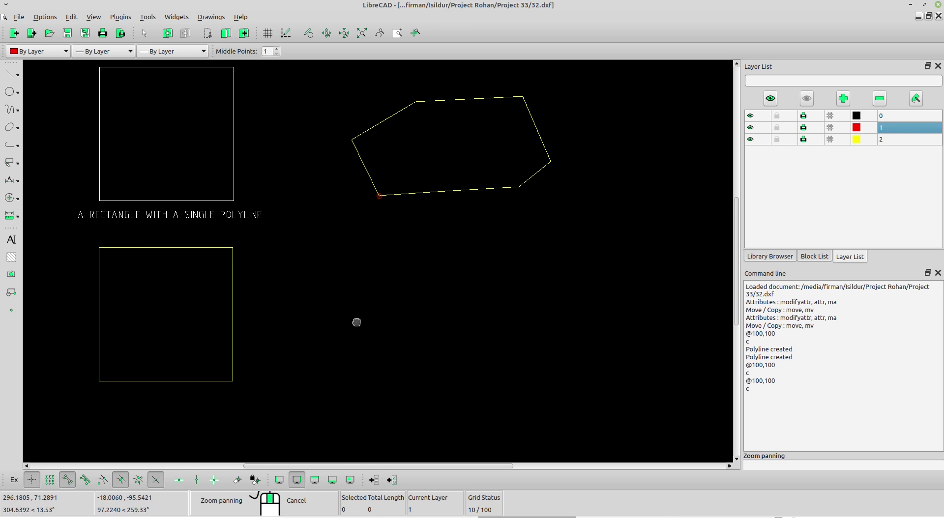
{"action": "scroll", "coordinate": [365, 313], "scroll_direction": "down", "scroll_amount": 1}
{"action": "middle_click_drag", "start_coordinate": [311, 317], "coordinate": [276, 306]}
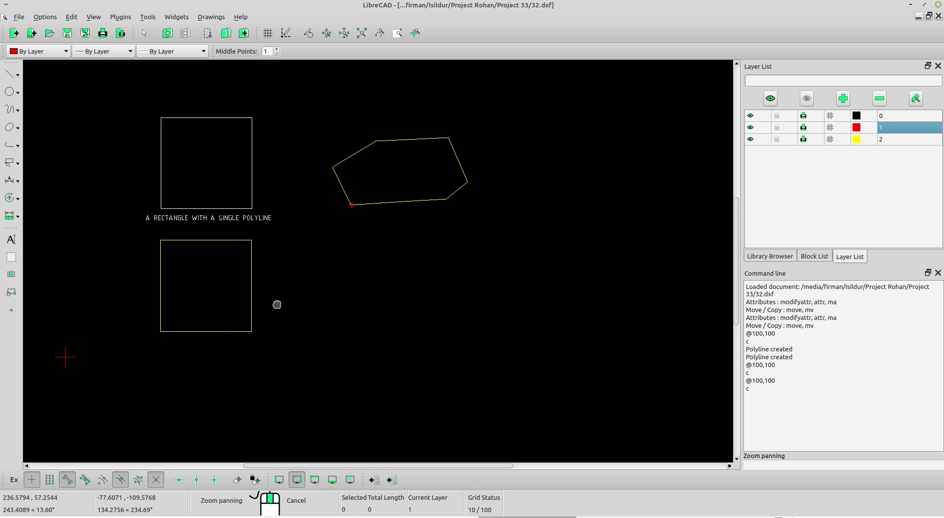
{"action": "scroll", "coordinate": [341, 267], "scroll_direction": "up", "scroll_amount": 2}
{"action": "middle_click_drag", "start_coordinate": [337, 273], "coordinate": [328, 280]}
{"action": "left_click", "coordinate": [10, 75]}
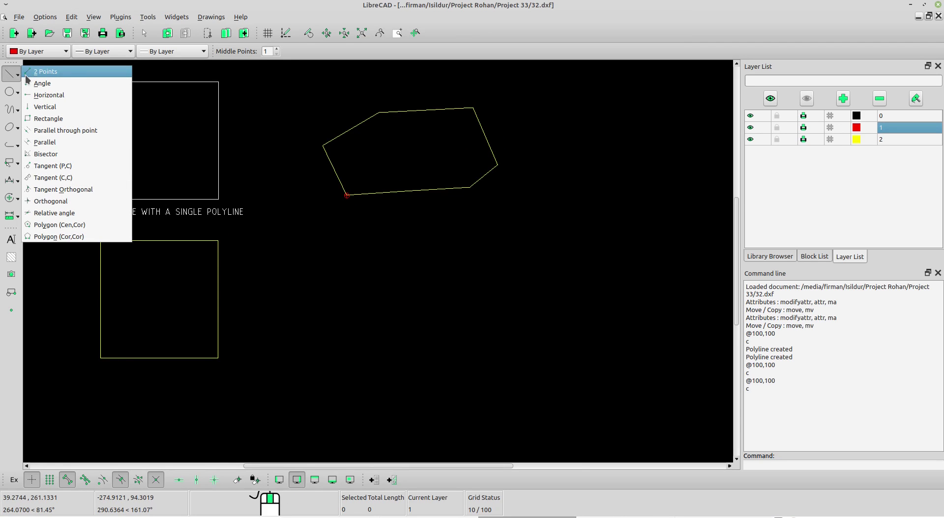
{"action": "left_click", "coordinate": [49, 119]}
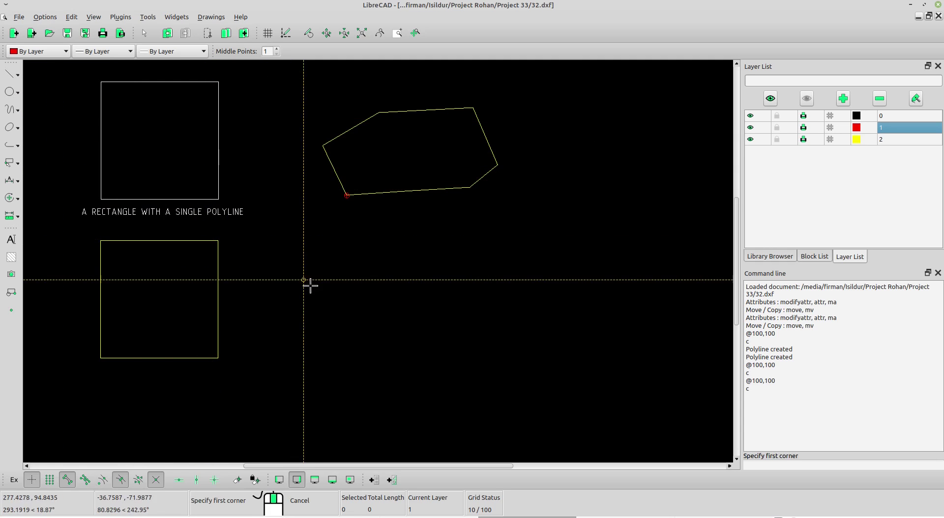
{"action": "left_click", "coordinate": [350, 357]}
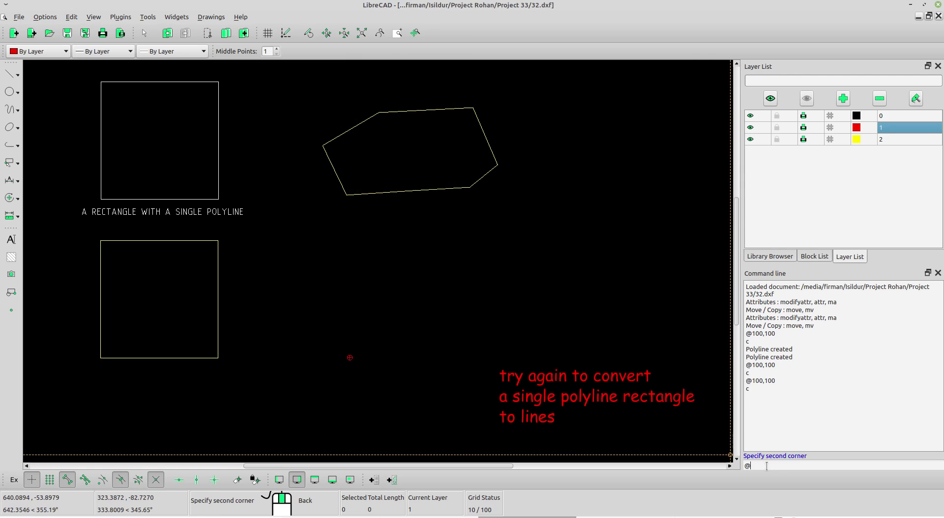
{"action": "type", "text": "70,70"}
{"action": "key", "text": "Return"}
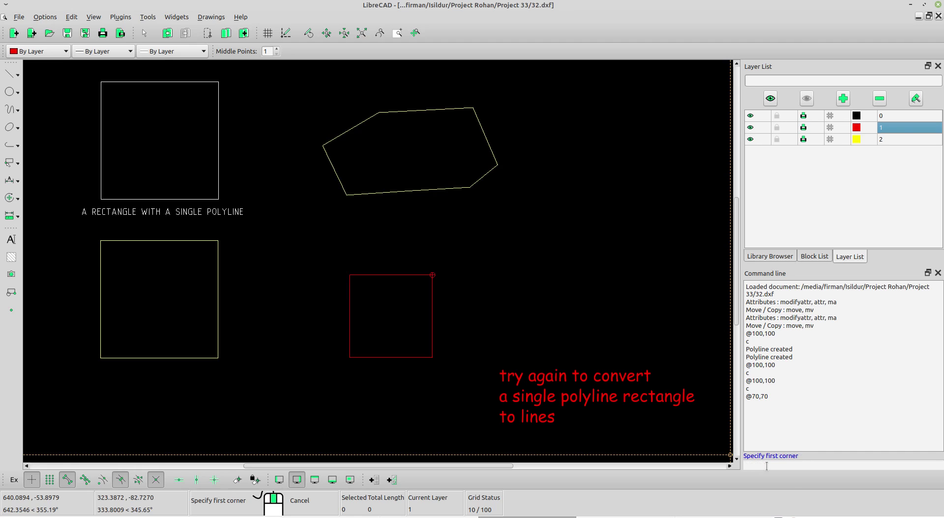
{"action": "right_click", "coordinate": [401, 320]}
Select the red rectangle from its right, bottom, left and top edges to check that it is one object, deselecting it each time.
{"action": "scroll", "coordinate": [403, 320], "scroll_direction": "up", "scroll_amount": 2}
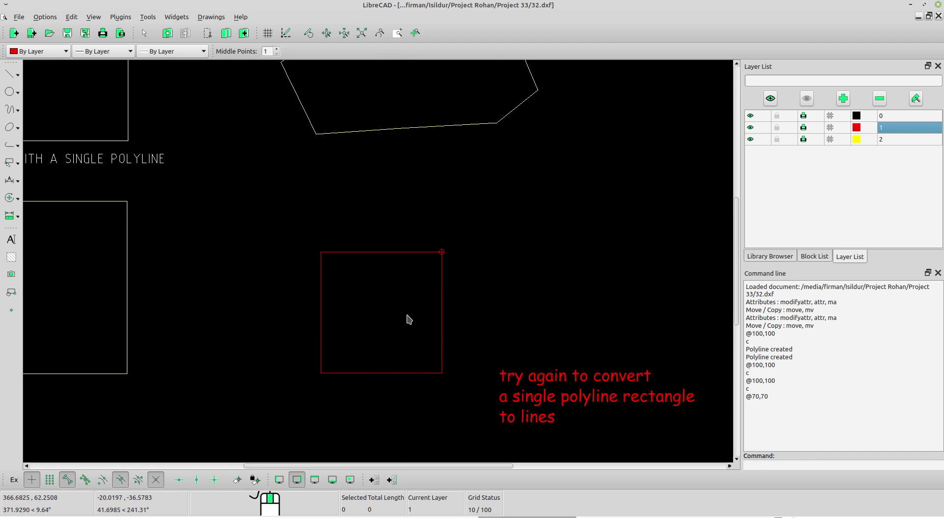
{"action": "left_click", "coordinate": [488, 352]}
{"action": "left_click", "coordinate": [422, 302]}
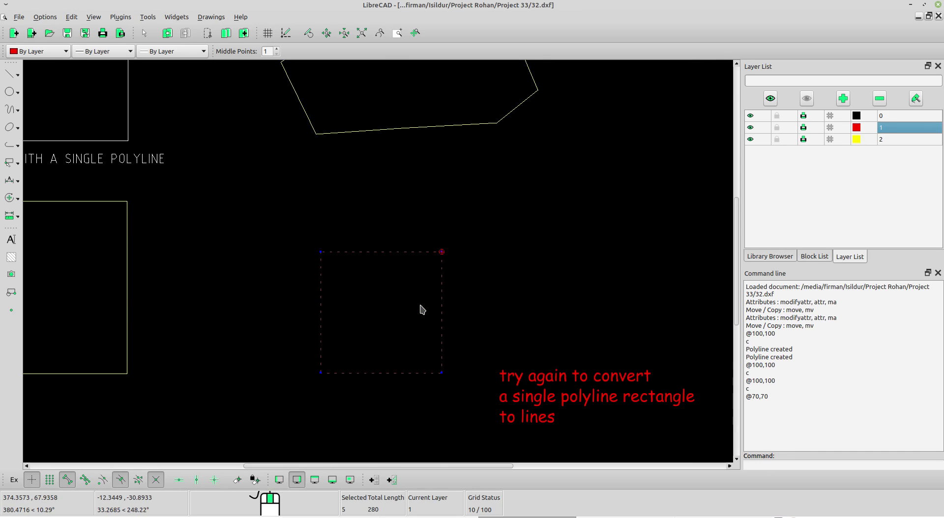
{"action": "right_click", "coordinate": [545, 302]}
{"action": "left_click", "coordinate": [567, 318]}
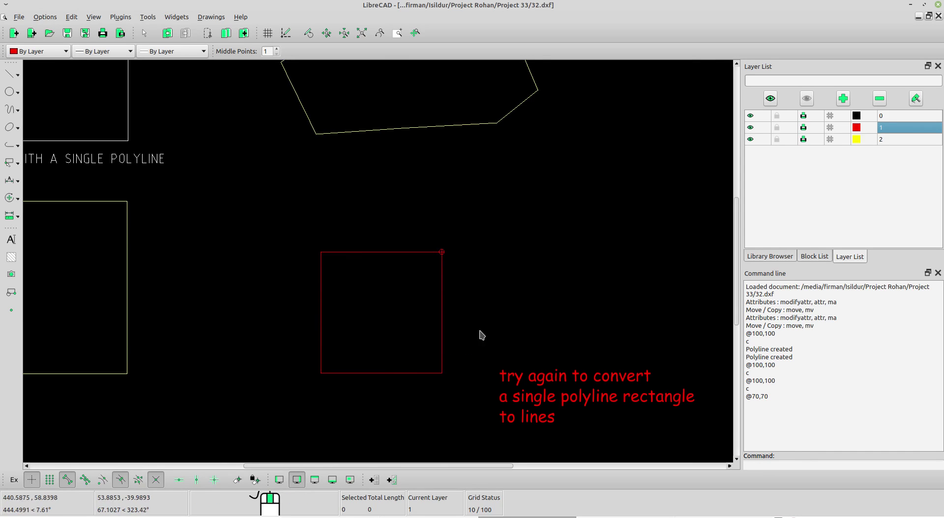
{"action": "left_click_drag", "start_coordinate": [393, 383], "coordinate": [375, 325]}
{"action": "right_click", "coordinate": [375, 322]}
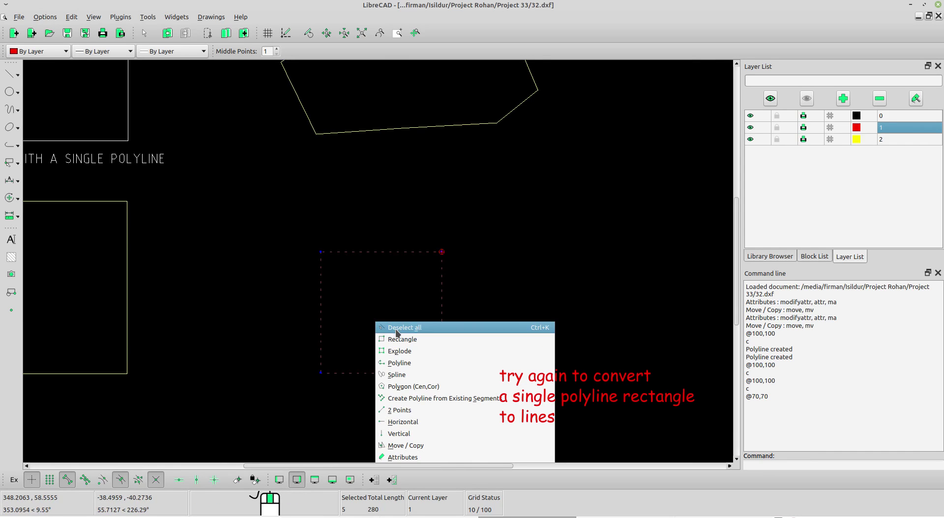
{"action": "left_click", "coordinate": [396, 338]}
{"action": "left_click", "coordinate": [346, 318]}
{"action": "left_click", "coordinate": [301, 313]}
{"action": "right_click", "coordinate": [367, 302]}
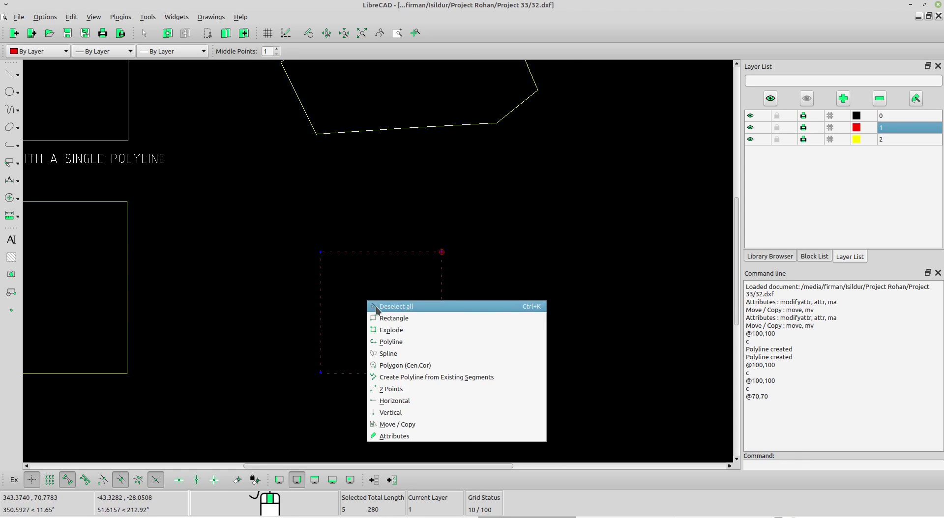
{"action": "left_click", "coordinate": [374, 310]}
{"action": "left_click", "coordinate": [353, 248]}
{"action": "right_click", "coordinate": [376, 278]}
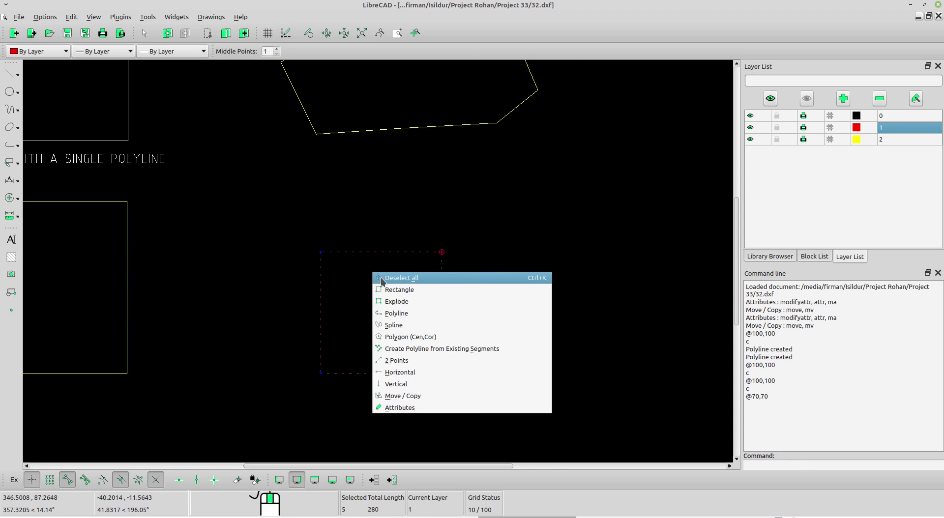
{"action": "left_click", "coordinate": [382, 279]}
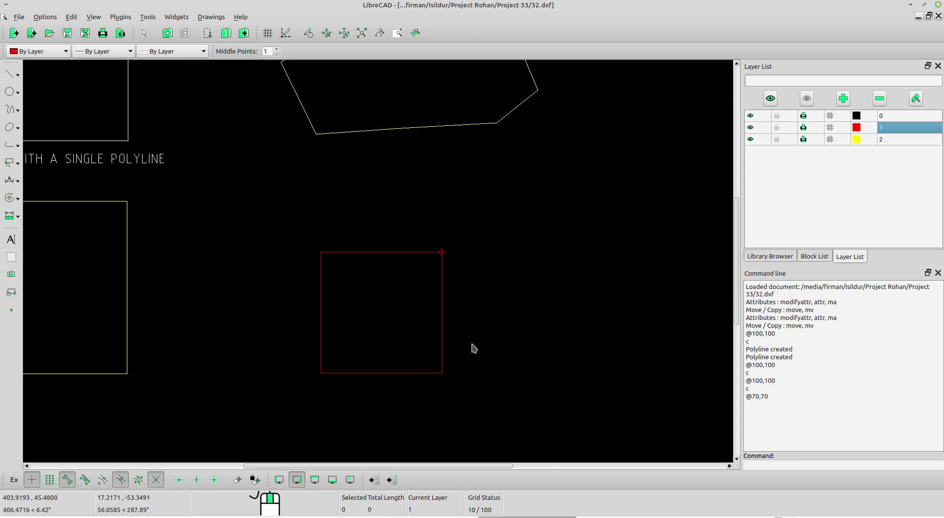
Explode the red rectangle into separate lines.
{"action": "left_click_drag", "start_coordinate": [473, 347], "coordinate": [398, 309]}
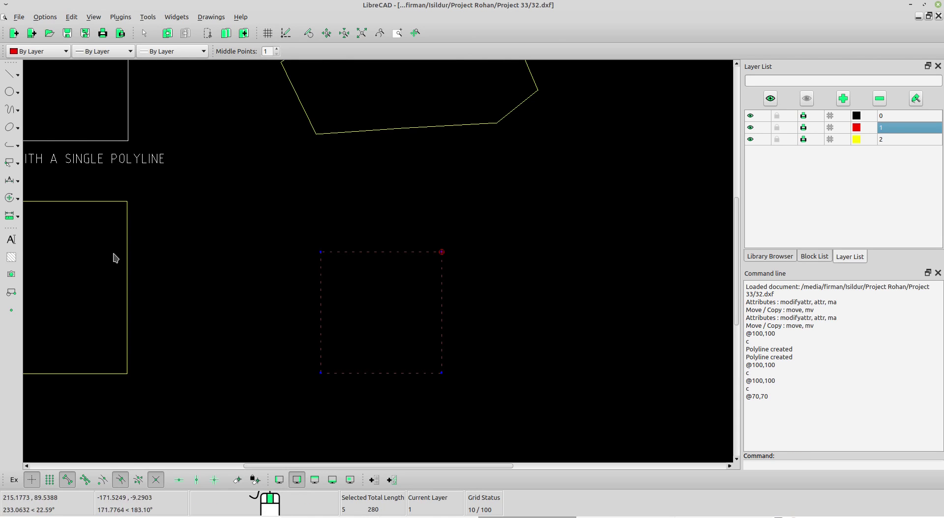
{"action": "left_click", "coordinate": [11, 200]}
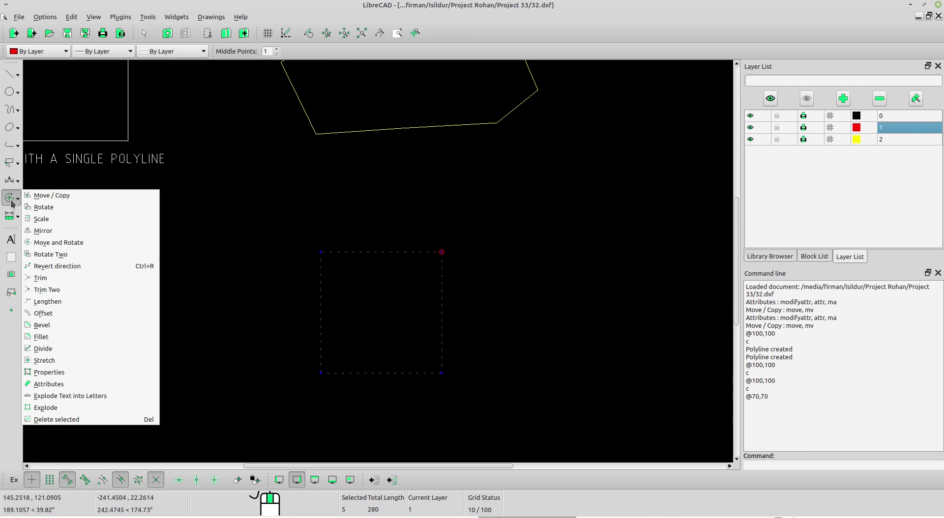
{"action": "left_click", "coordinate": [75, 411]}
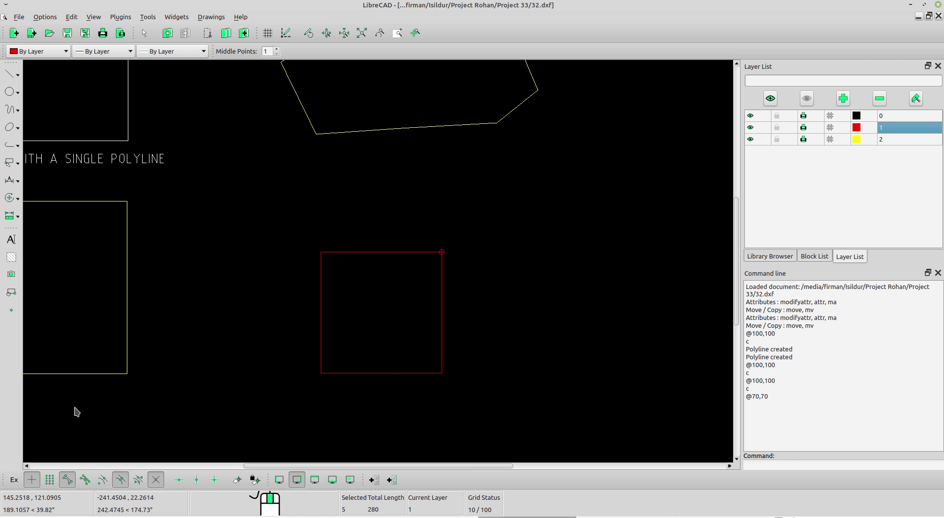
Check the exploded red rectangle by selecting its left and top edges individually, and clear the selection.
{"action": "left_click_drag", "start_coordinate": [364, 327], "coordinate": [291, 280]}
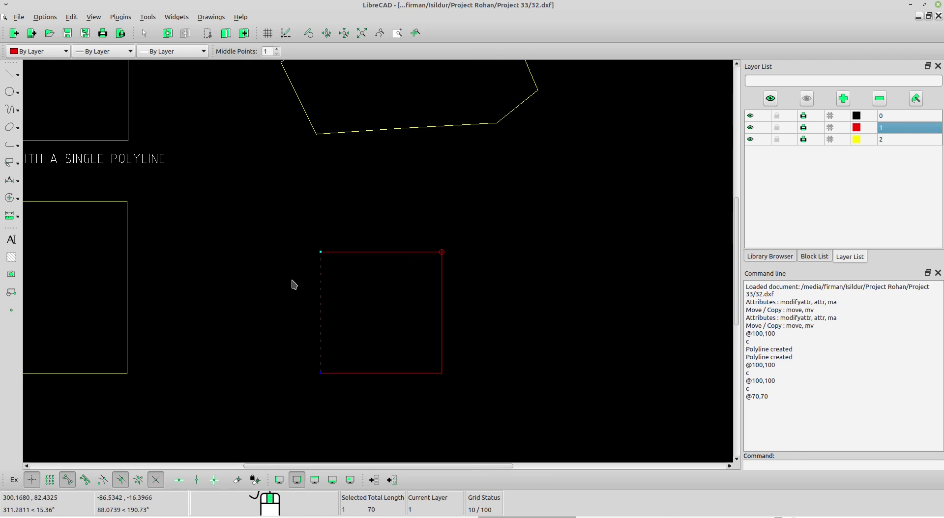
{"action": "right_click", "coordinate": [363, 296]}
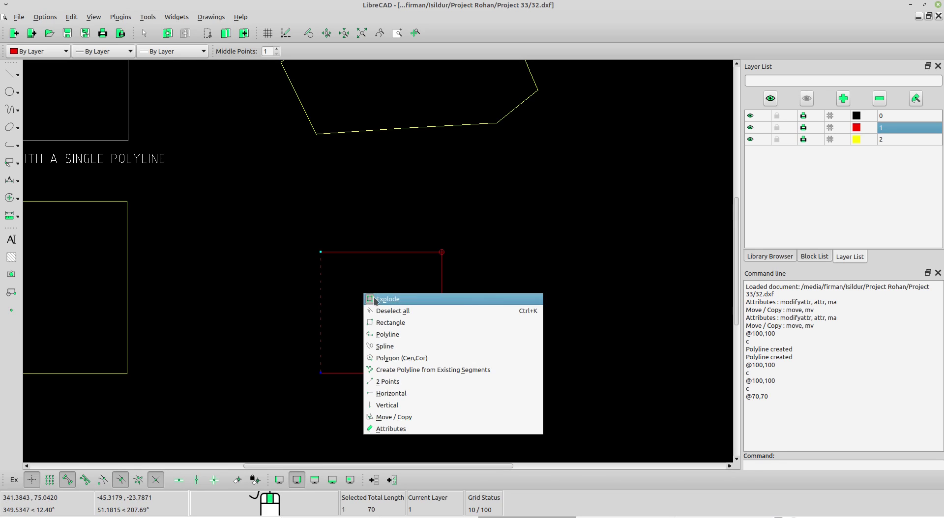
{"action": "left_click", "coordinate": [385, 300]}
{"action": "left_click_drag", "start_coordinate": [394, 296], "coordinate": [385, 244]}
{"action": "right_click", "coordinate": [385, 262]}
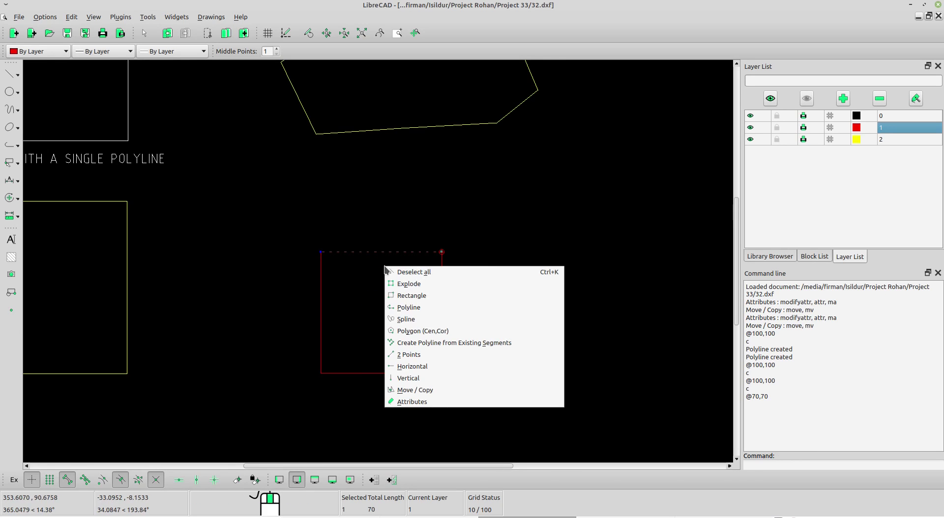
{"action": "left_click", "coordinate": [413, 276]}
{"action": "scroll", "coordinate": [394, 364], "scroll_direction": "down", "scroll_amount": 2}
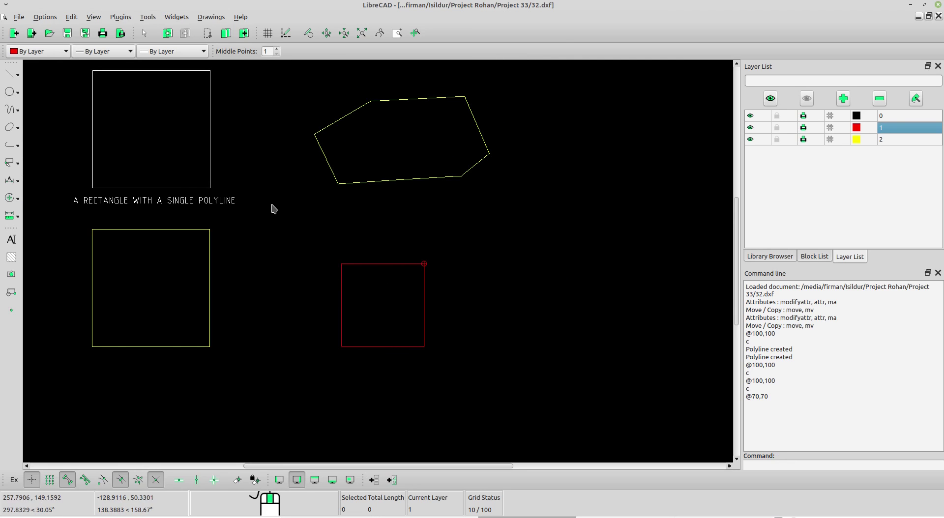
{"action": "middle_click_drag", "start_coordinate": [294, 216], "coordinate": [348, 256]}
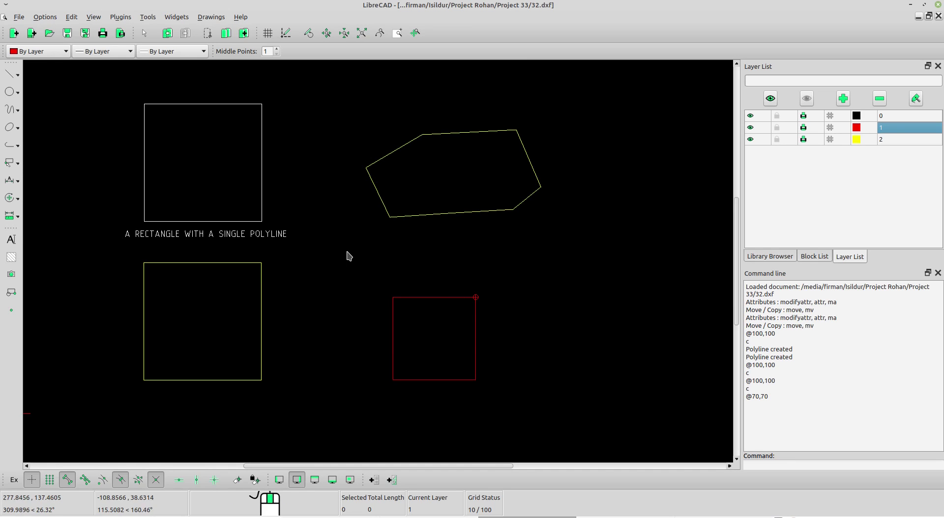